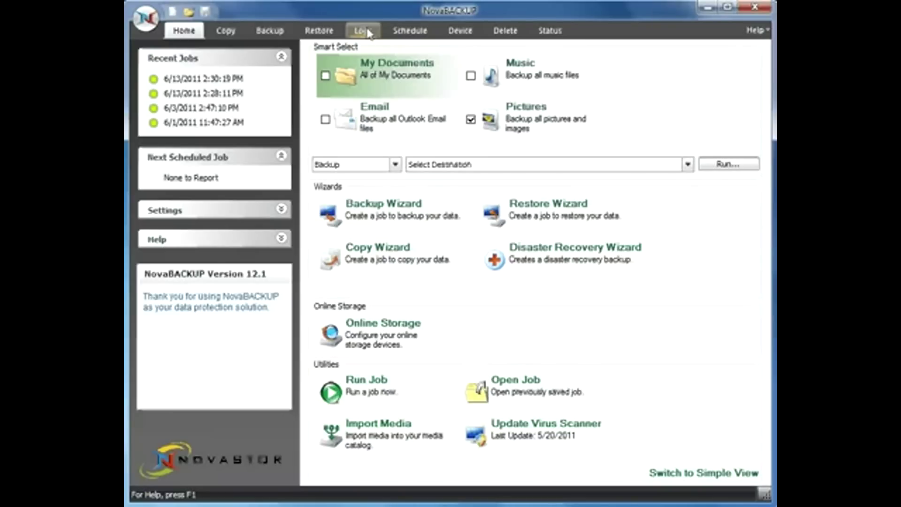
left_click(271, 32)
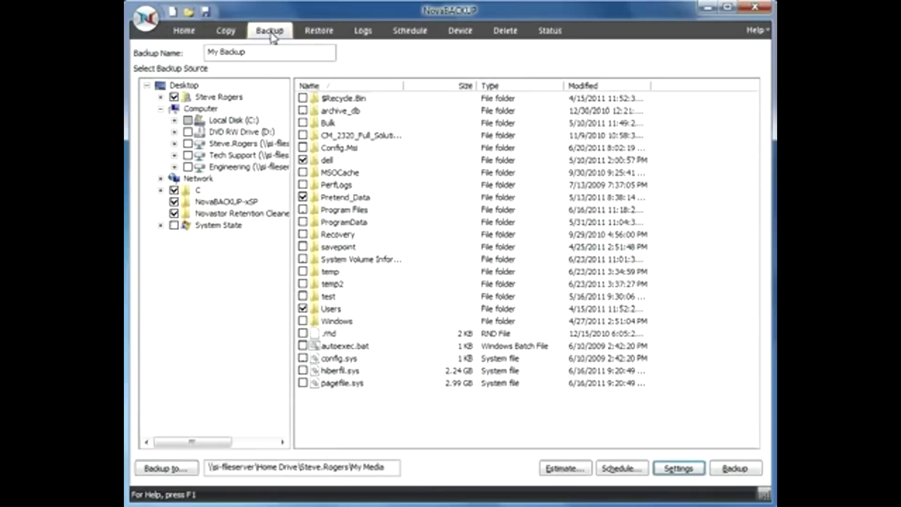
left_click(237, 123)
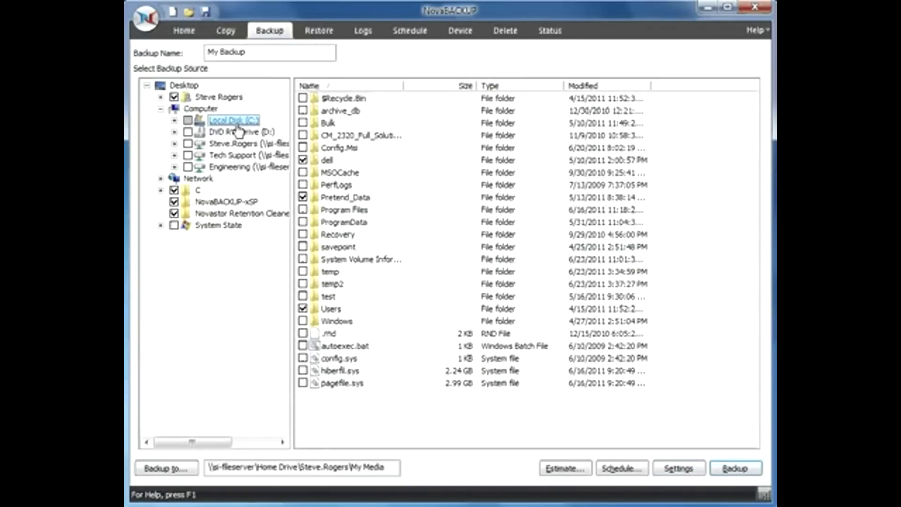
left_click(303, 160)
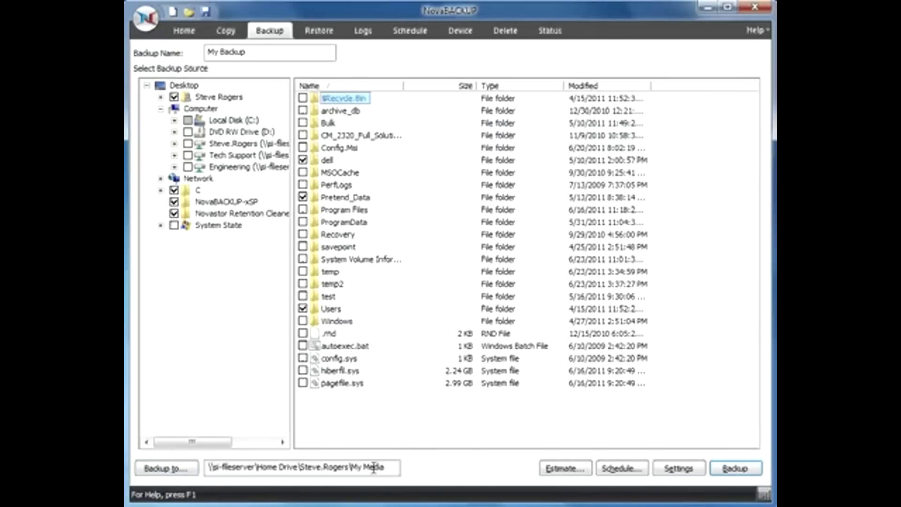
Step: In Advanced Settings, set Write Mode to Append to media and Backup Mode to Full
left_click(679, 468)
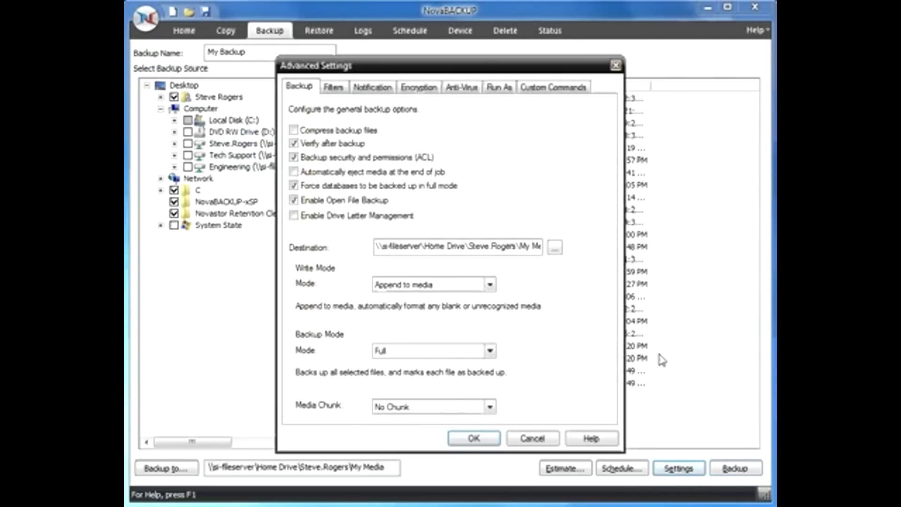
left_click(436, 285)
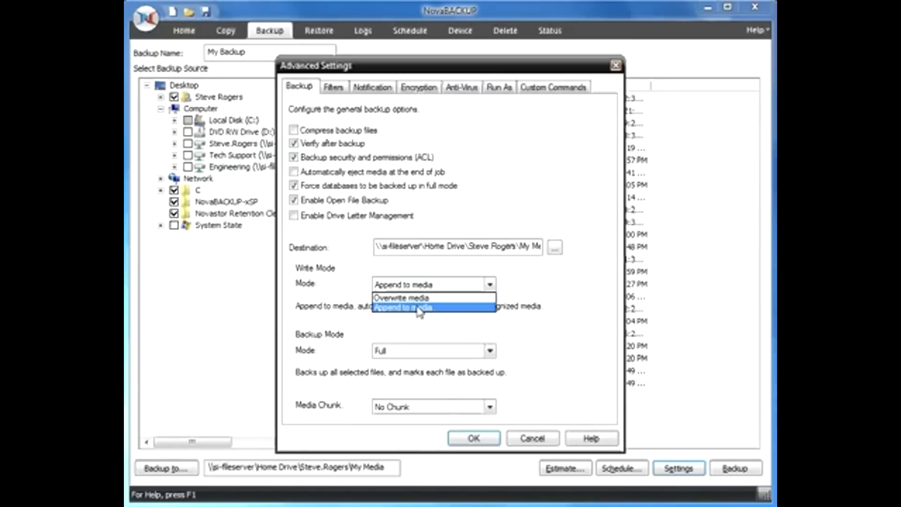
left_click(419, 307)
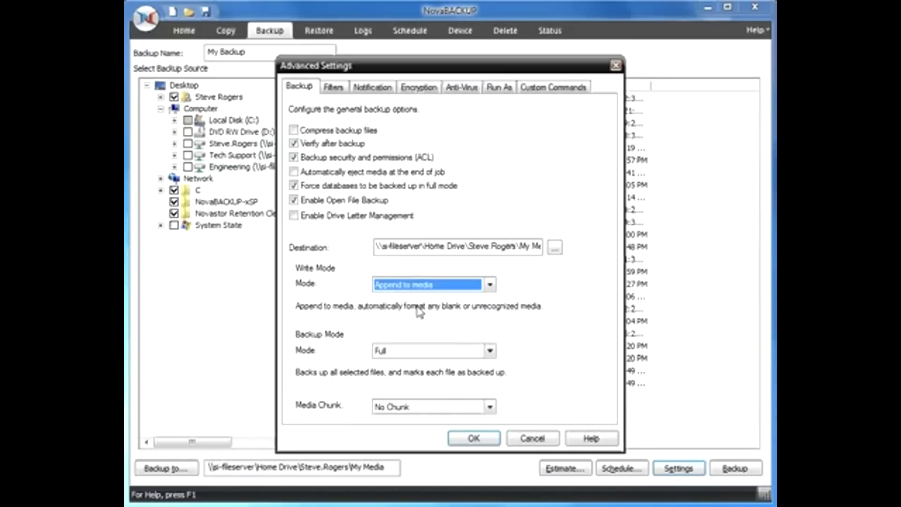
left_click(420, 353)
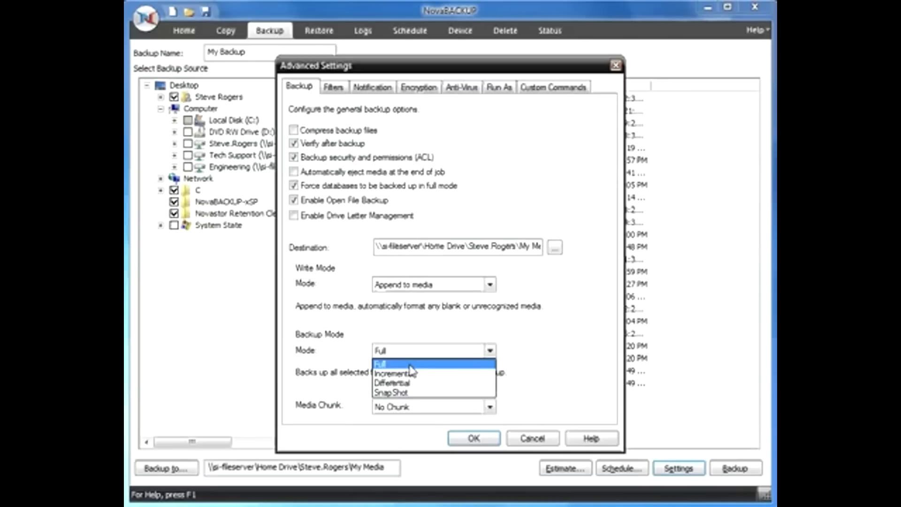
left_click(410, 366)
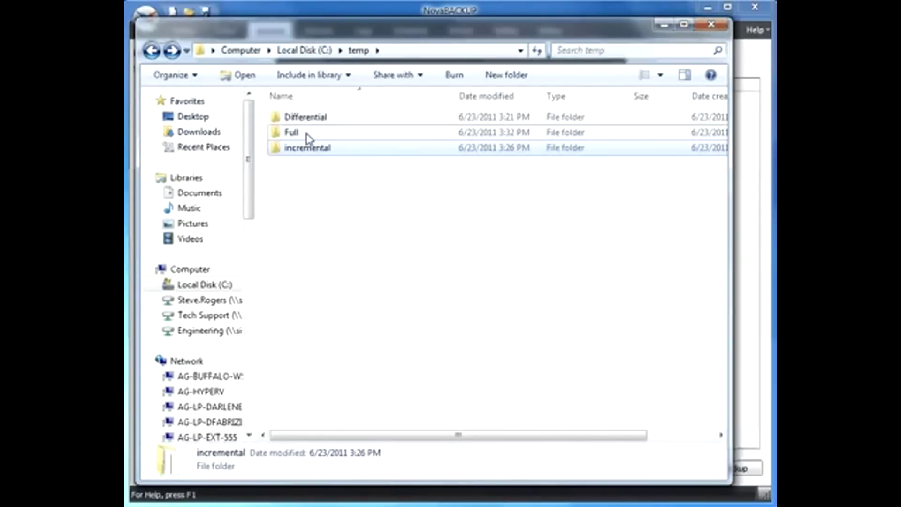
Step: Open C:\temp\Full and review the sizes of its six Full_Daily .nbd backups
double_click(307, 137)
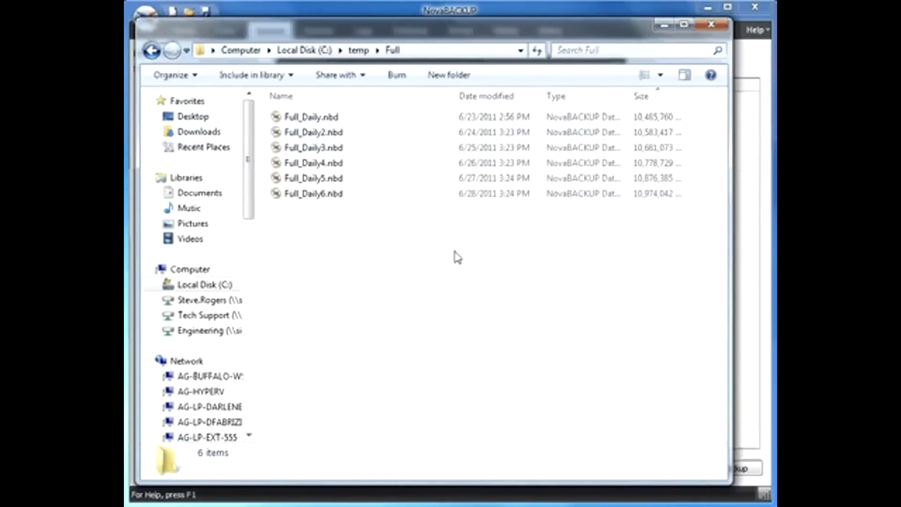
left_click_drag(578, 175, 446, 131)
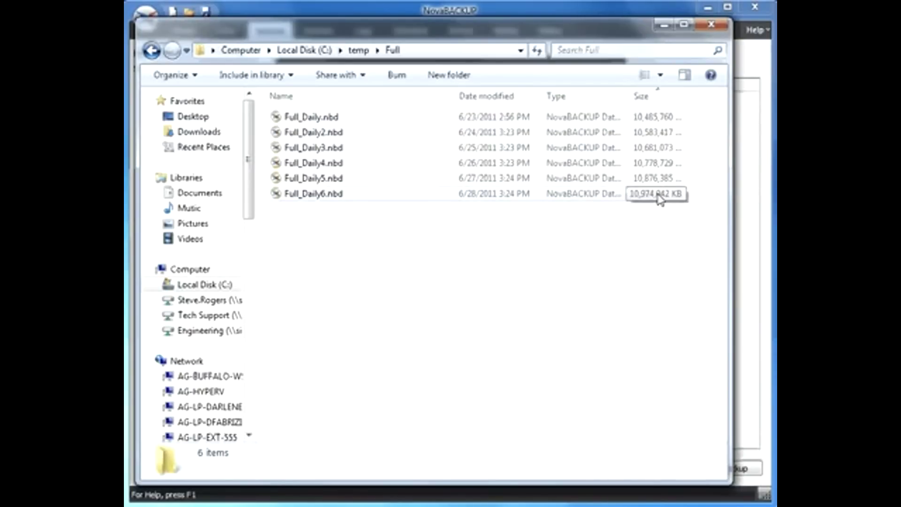
Step: Close the Full folder window and change the backup mode to Incremental
key("alt+F4")
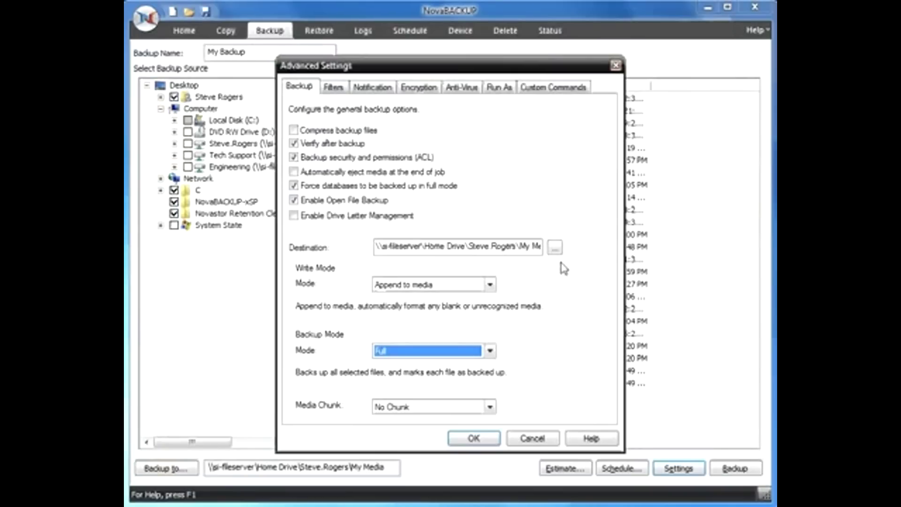
left_click(428, 352)
left_click(437, 373)
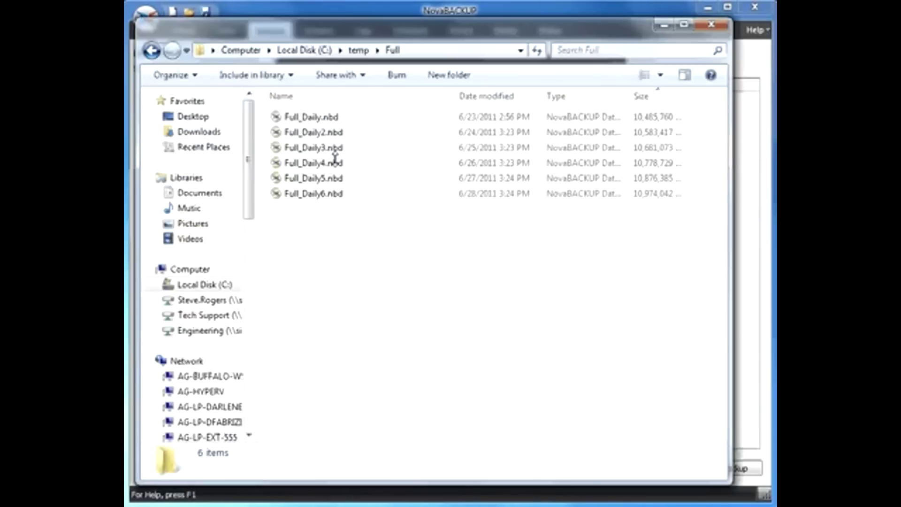
Step: Open C:\temp\incremental and inspect xIncremental1–5.nbd, each 97,657 KB, beside Full_Weekly.nbd
left_click(151, 50)
double_click(315, 155)
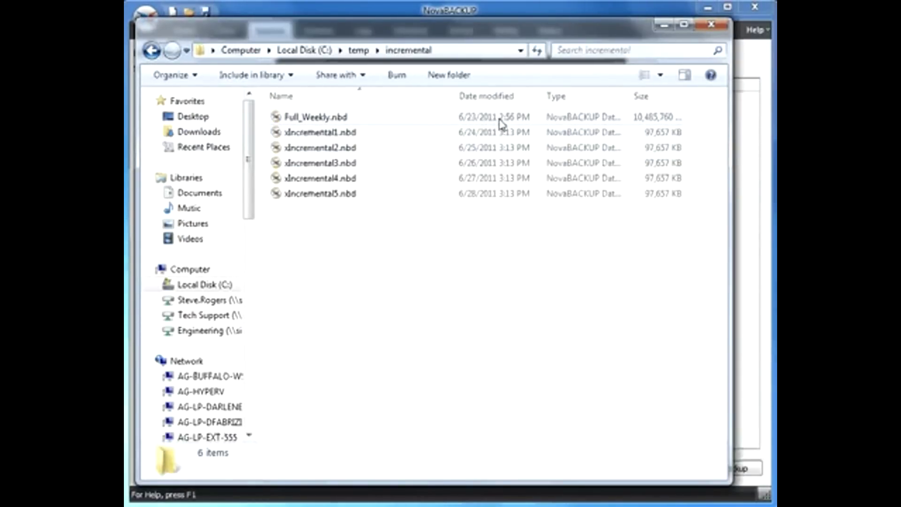
left_click(346, 133)
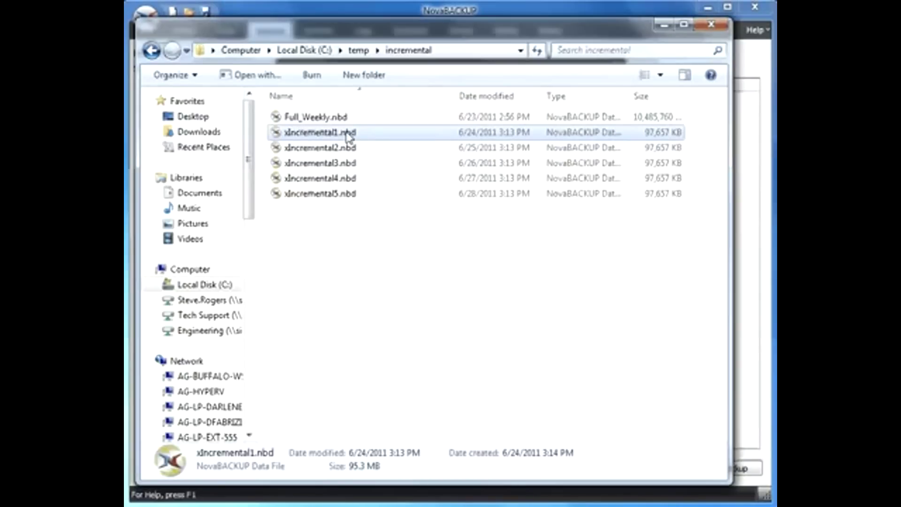
left_click(345, 149)
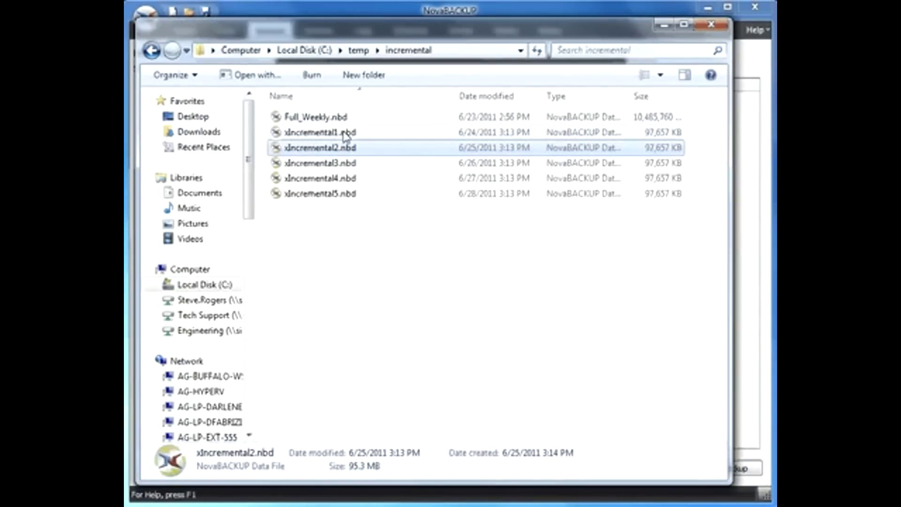
left_click(346, 165)
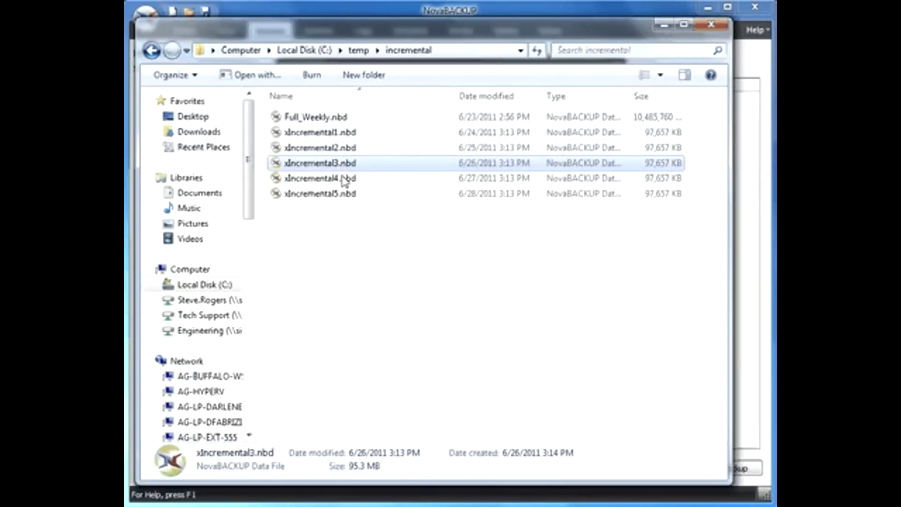
left_click(344, 182)
left_click(345, 196)
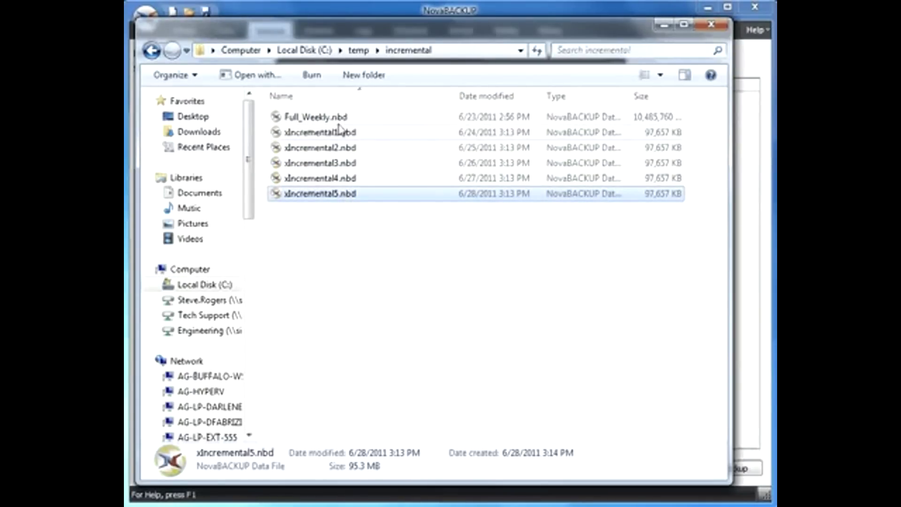
left_click(340, 135)
left_click(341, 149)
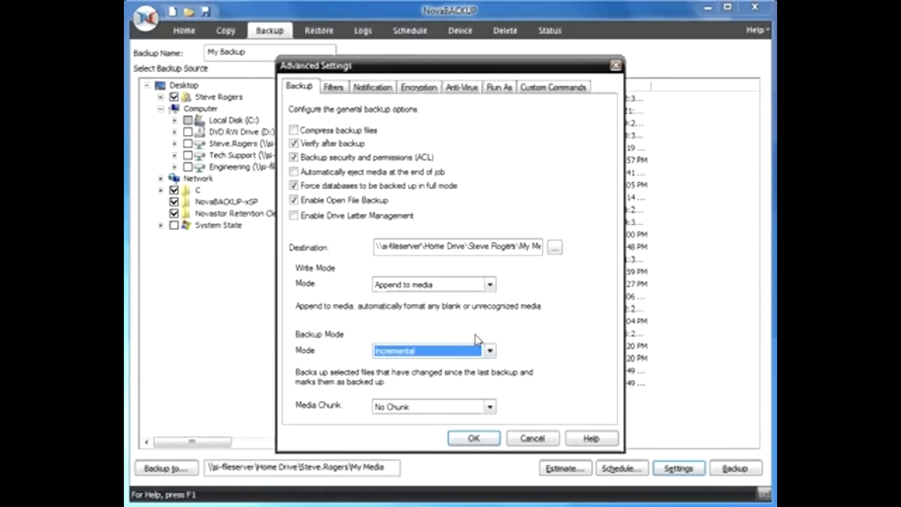
Step: Choose Differential from the Backup Mode dropdown
left_click(425, 353)
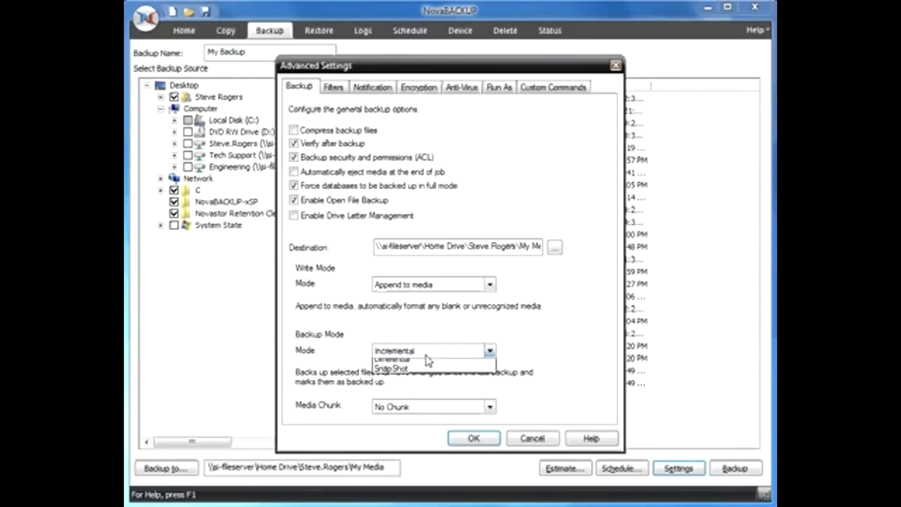
left_click(437, 384)
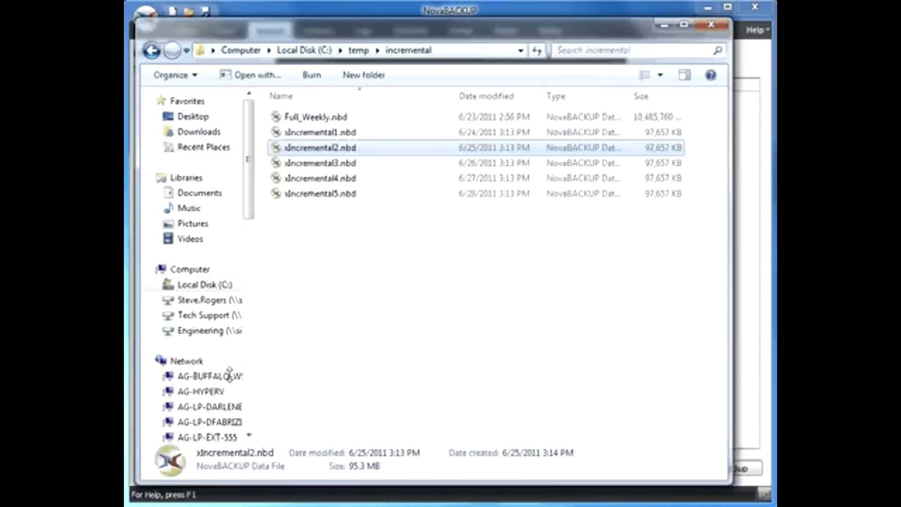
Step: In the Differential folder, select xDifferential_daily5.nbd and Full_Weekly.nbd together, then return to temp
left_click(152, 51)
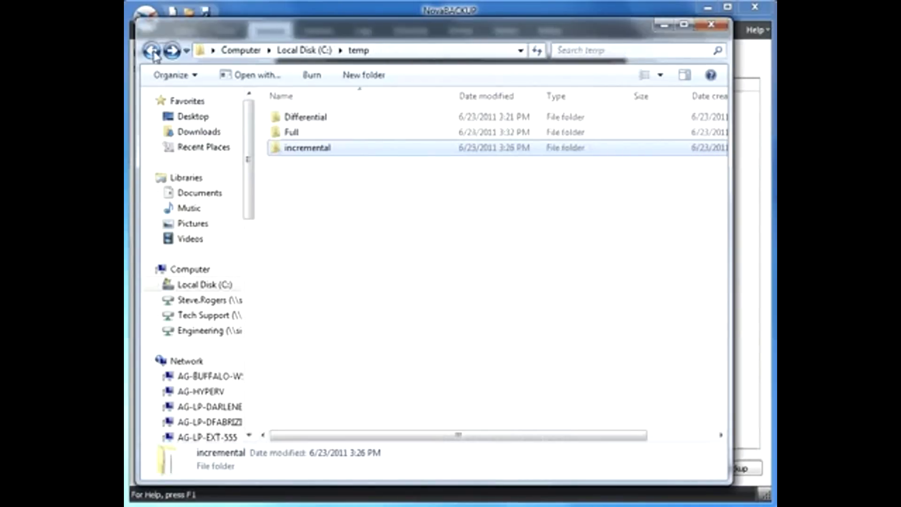
double_click(317, 117)
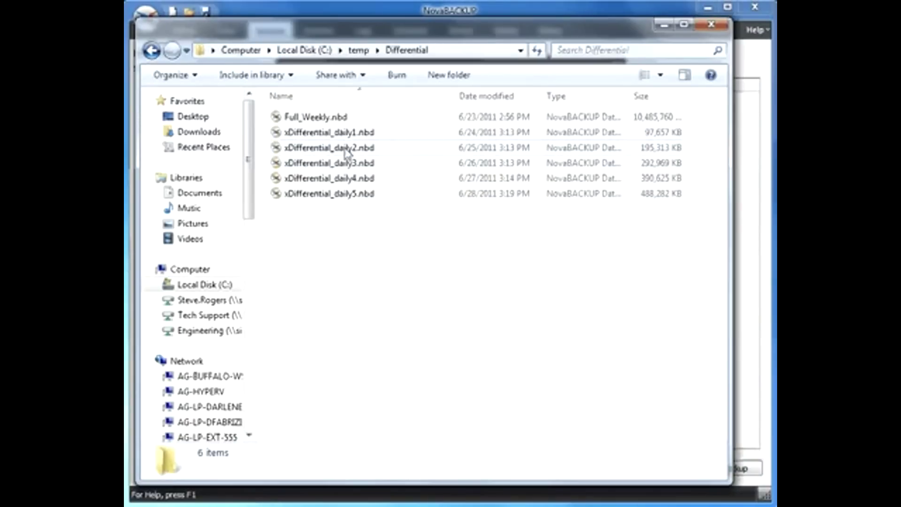
mouse_move(344, 138)
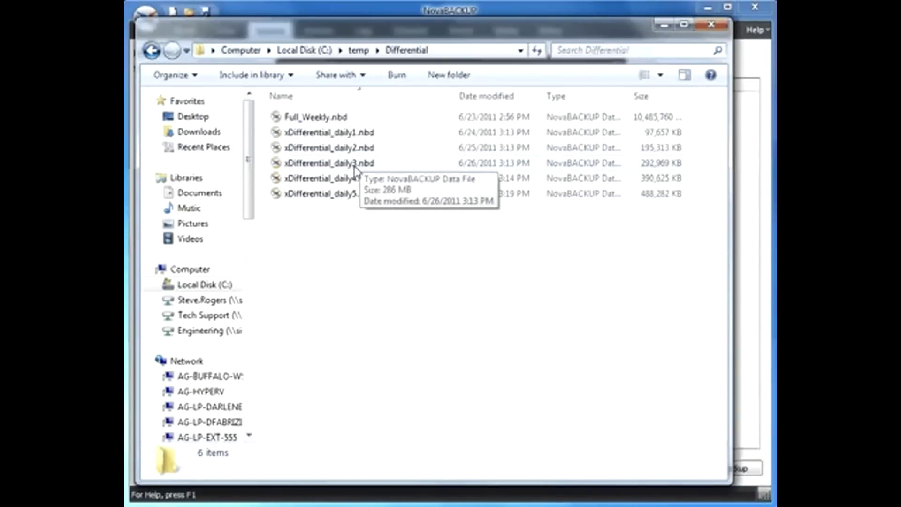
left_click(354, 200)
left_click(314, 120, "ctrl")
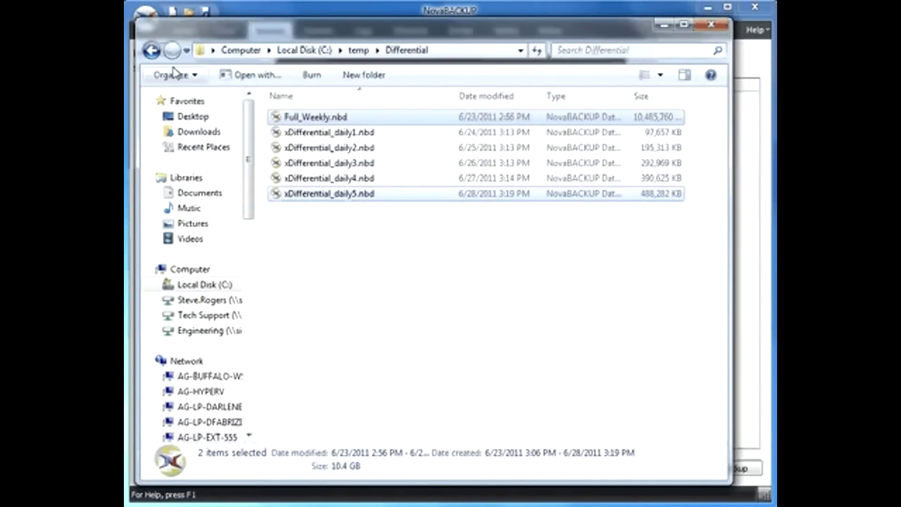
left_click(151, 50)
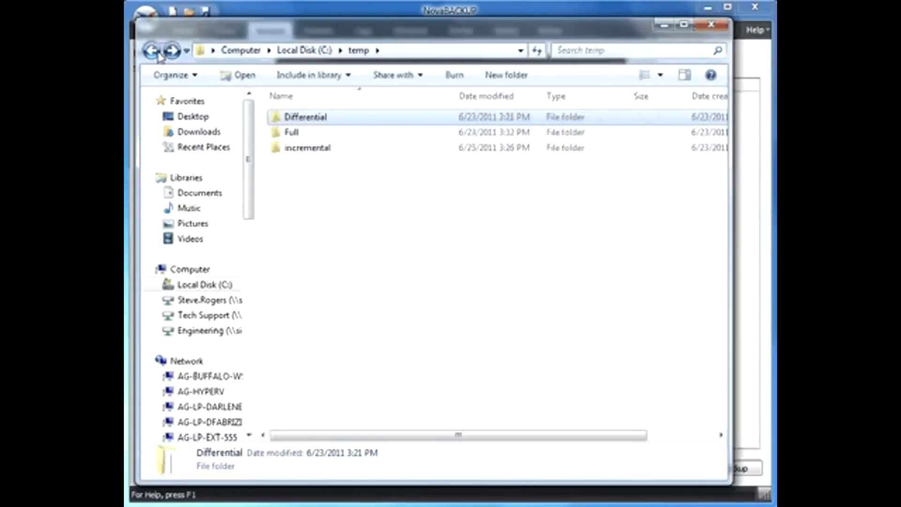
double_click(309, 151)
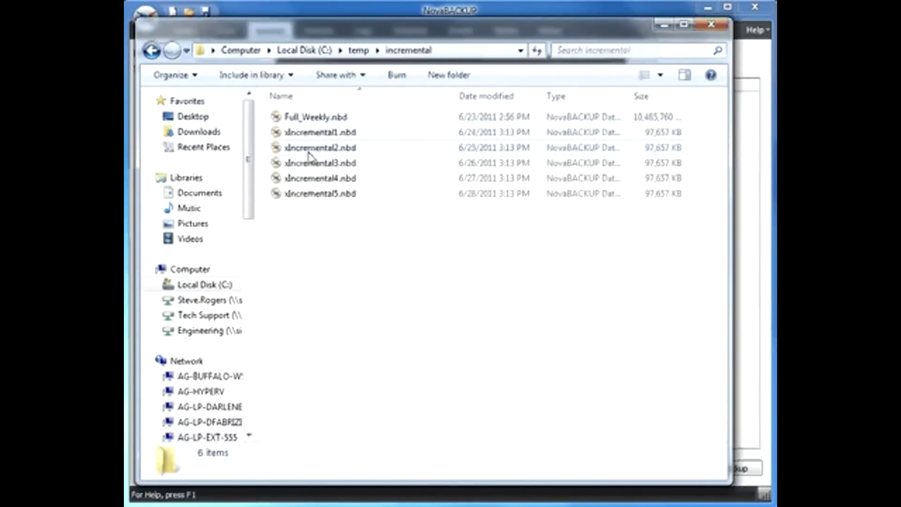
left_click(316, 121)
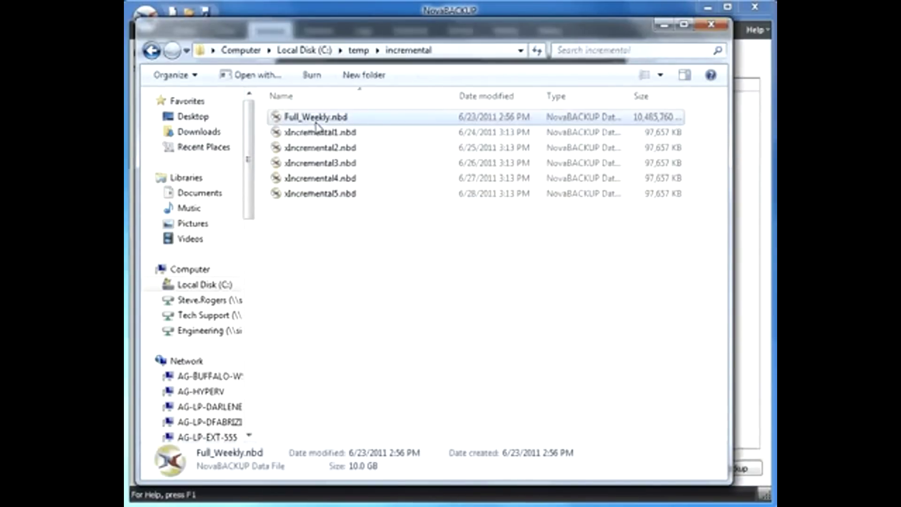
left_click(344, 193, "shift")
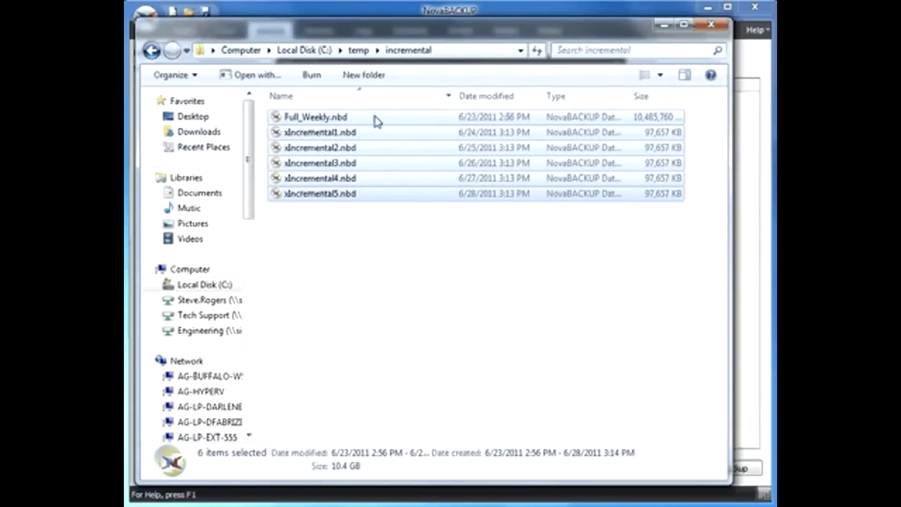
left_click(344, 193)
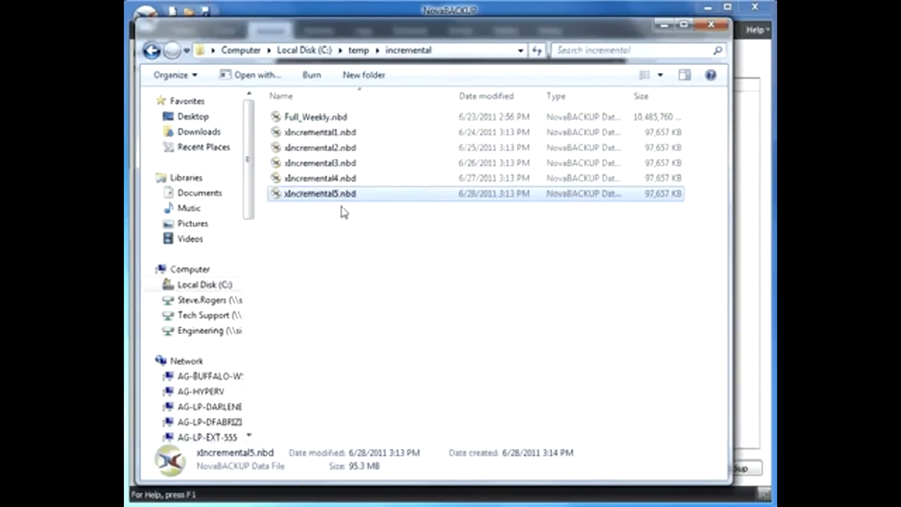
left_click(323, 121, "shift")
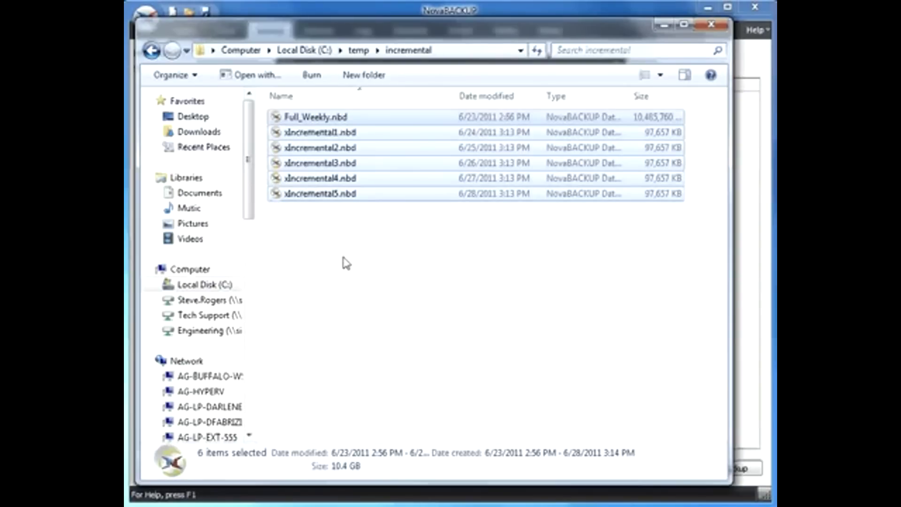
left_click(152, 50)
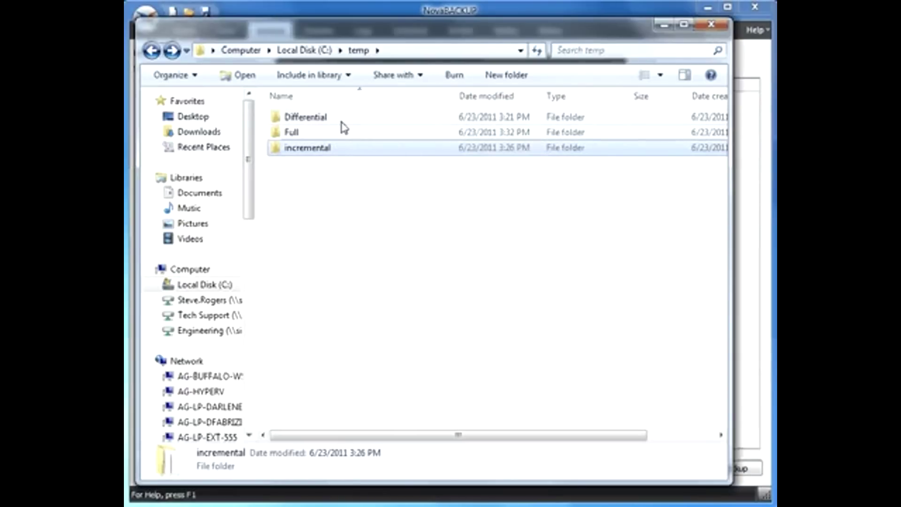
left_click(322, 121)
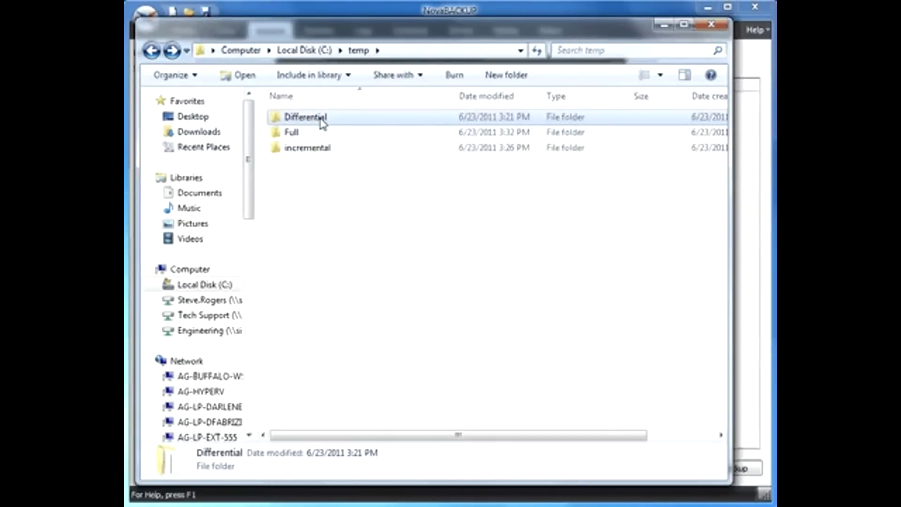
left_click(317, 155)
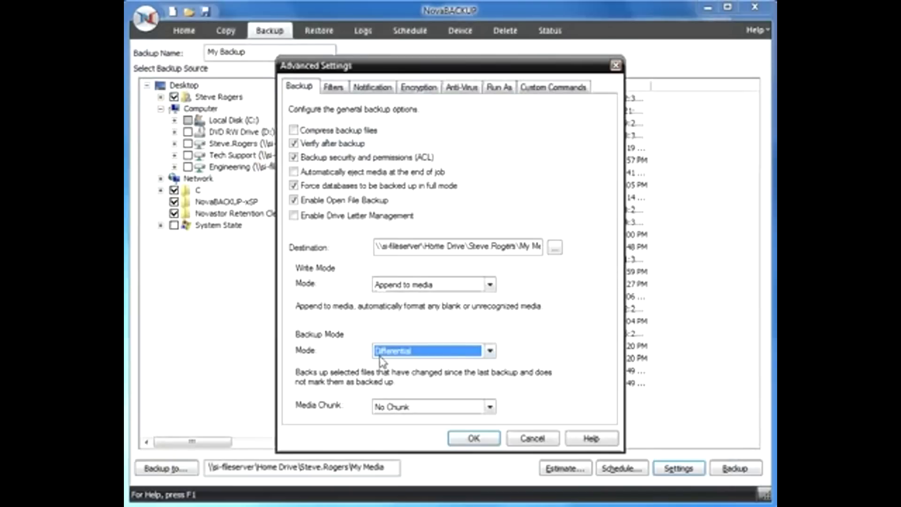
Step: Select SnapShot as the backup mode, then reopen the Backup Mode list
left_click(381, 357)
left_click(400, 392)
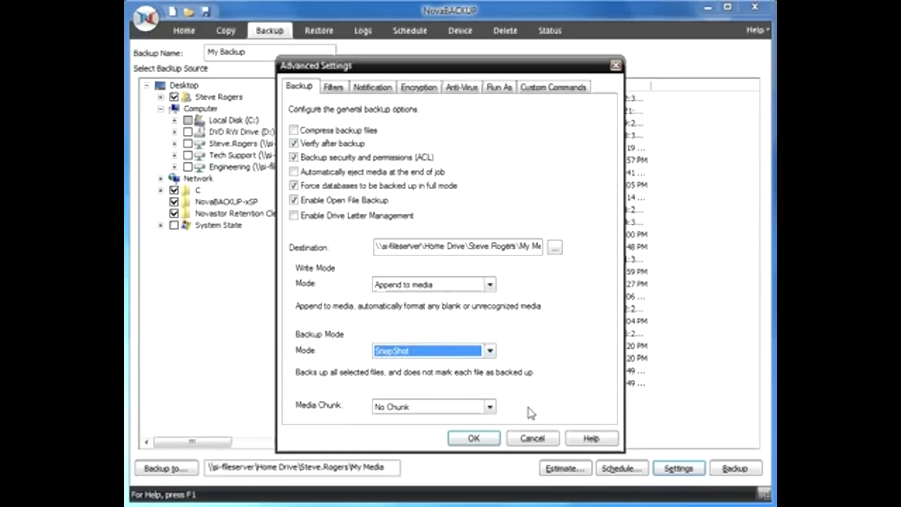
left_click(452, 352)
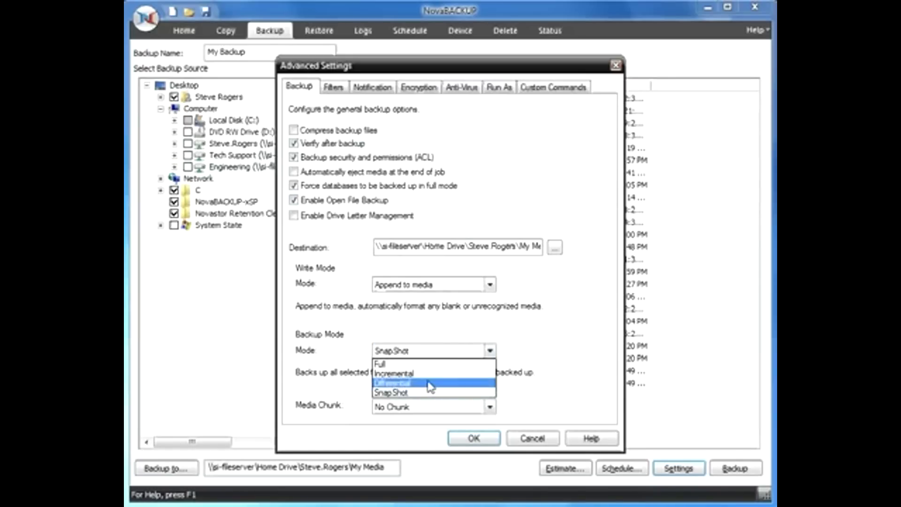